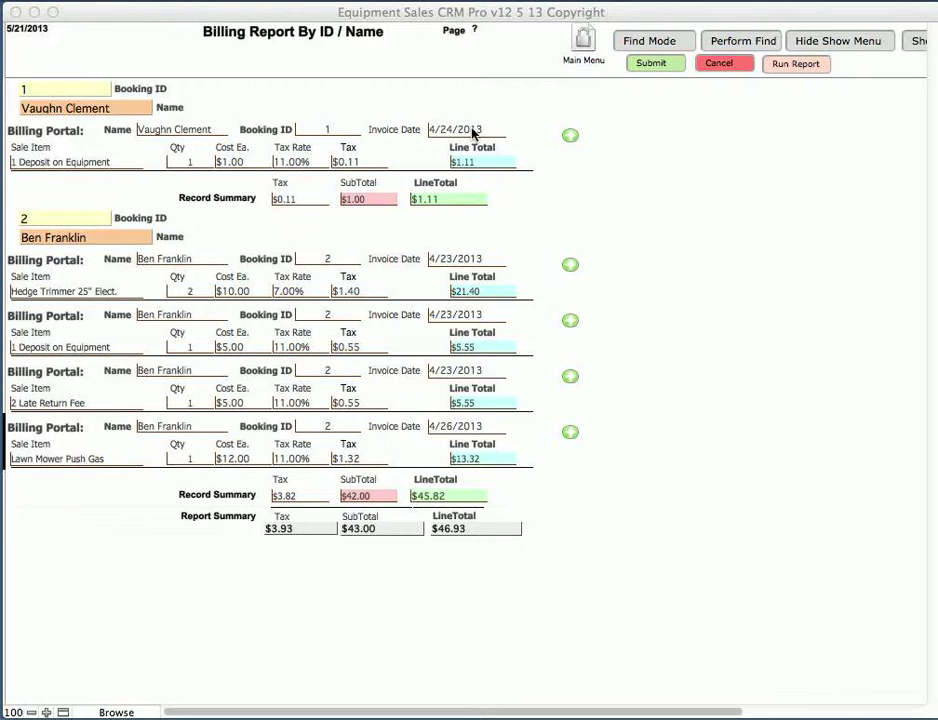
- Start a find request on the billing report with the invoice date criterion >=4/10/2013<=4/26/2013
left_click(474, 133)
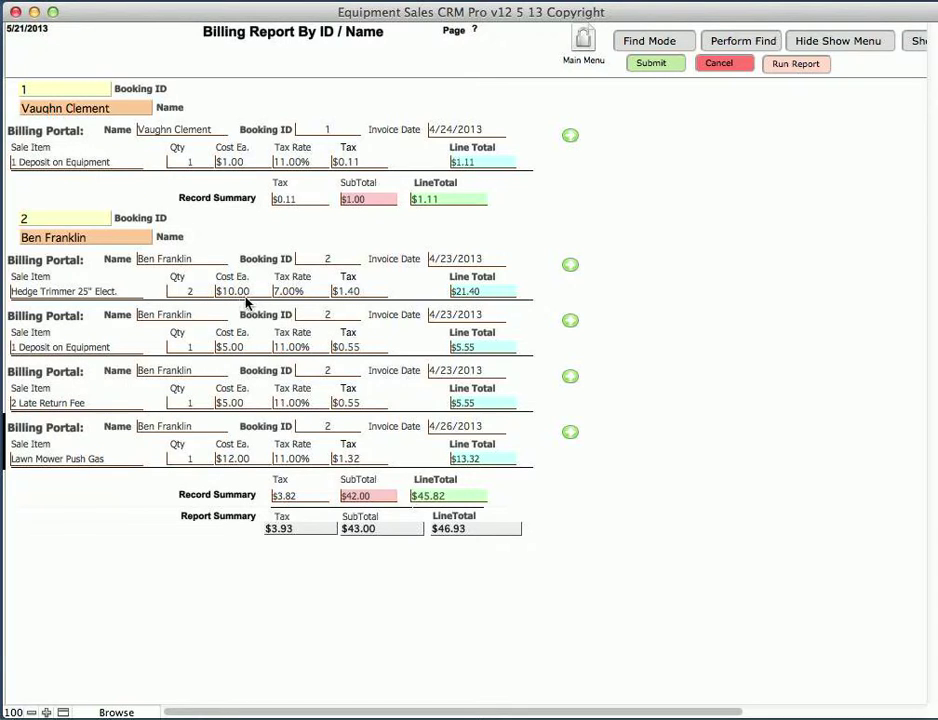
left_click(653, 42)
left_click(449, 91)
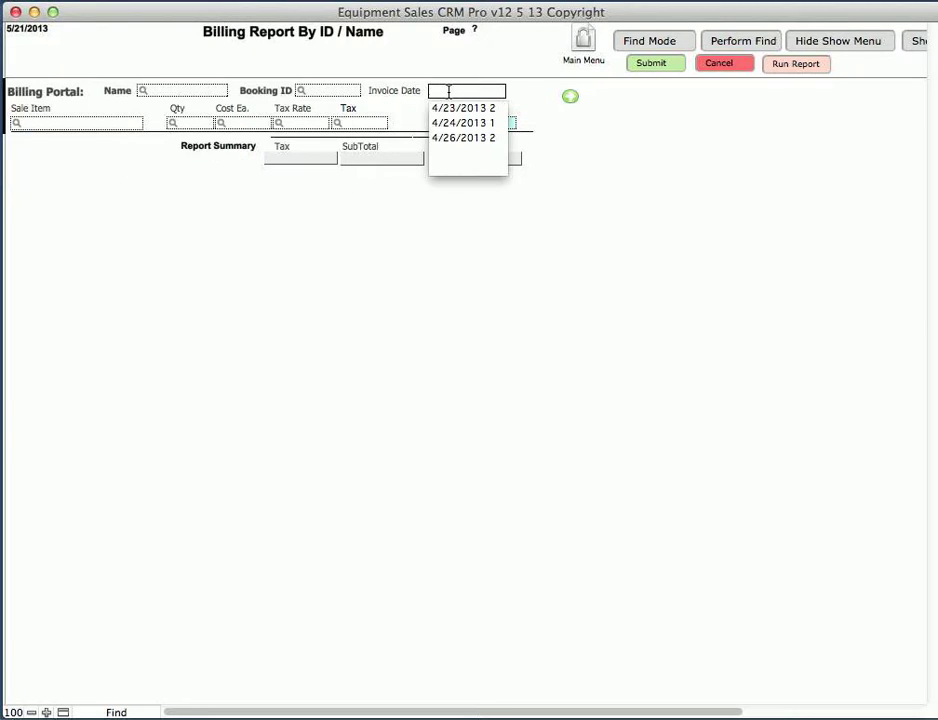
left_click(449, 91)
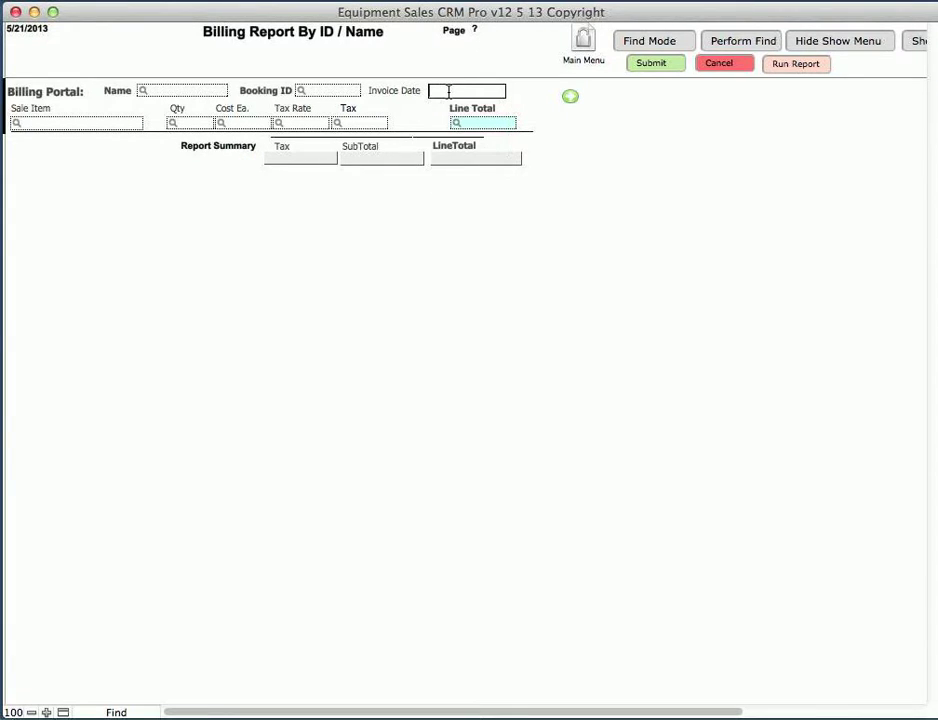
left_click(569, 126)
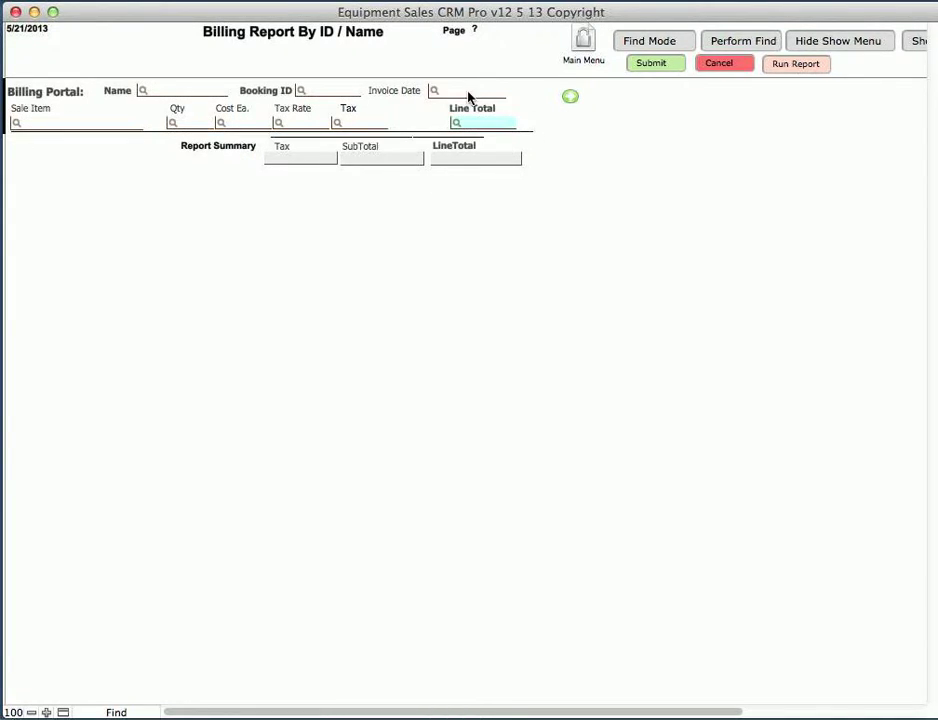
left_click(468, 92)
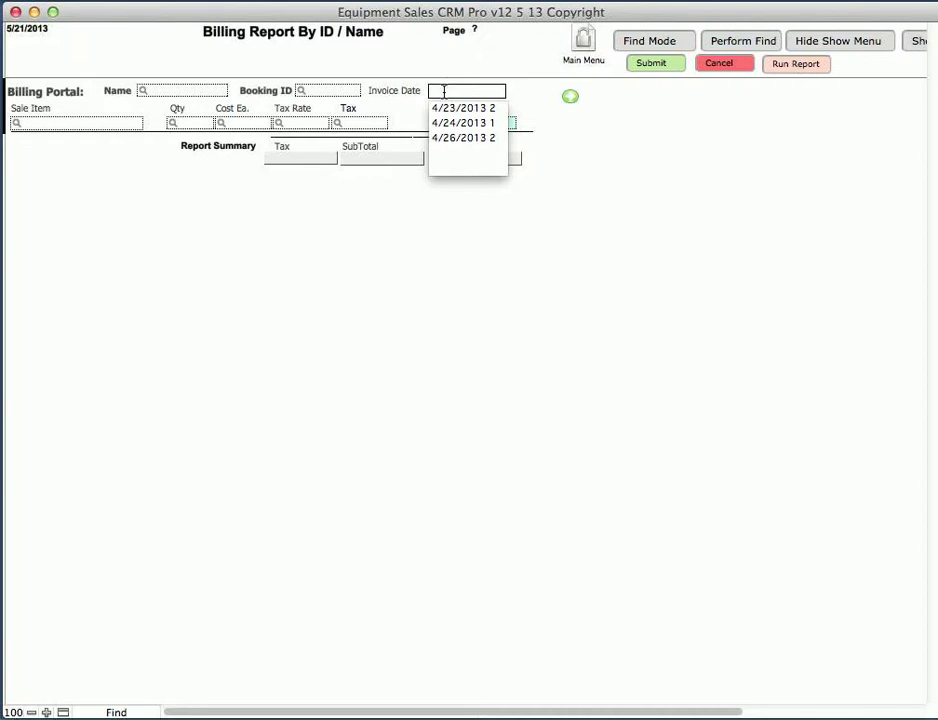
left_click(444, 91)
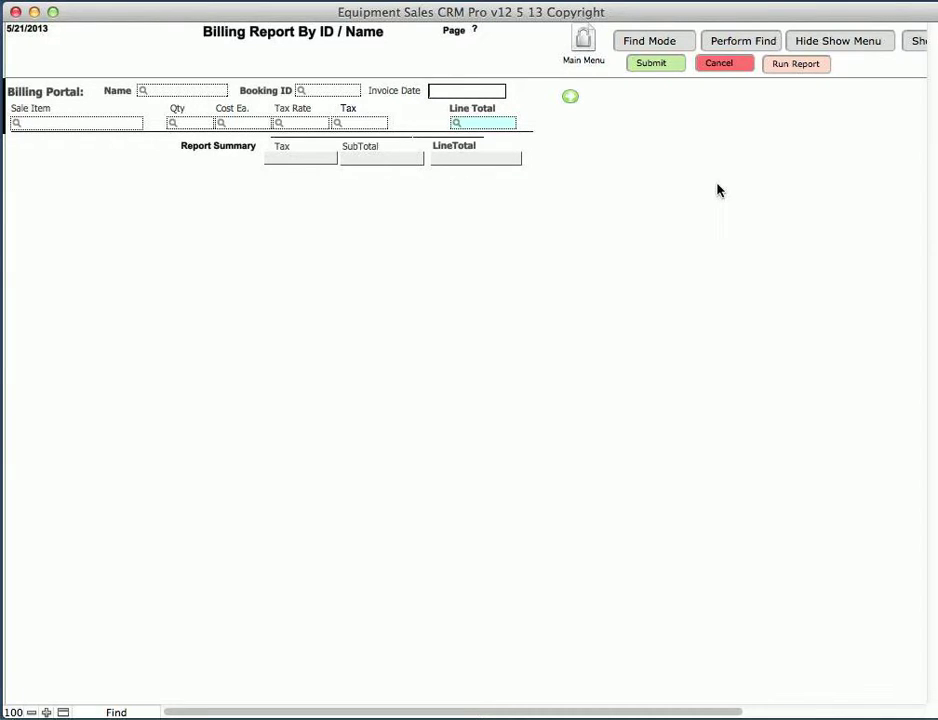
type(">=4/10/2013<=")
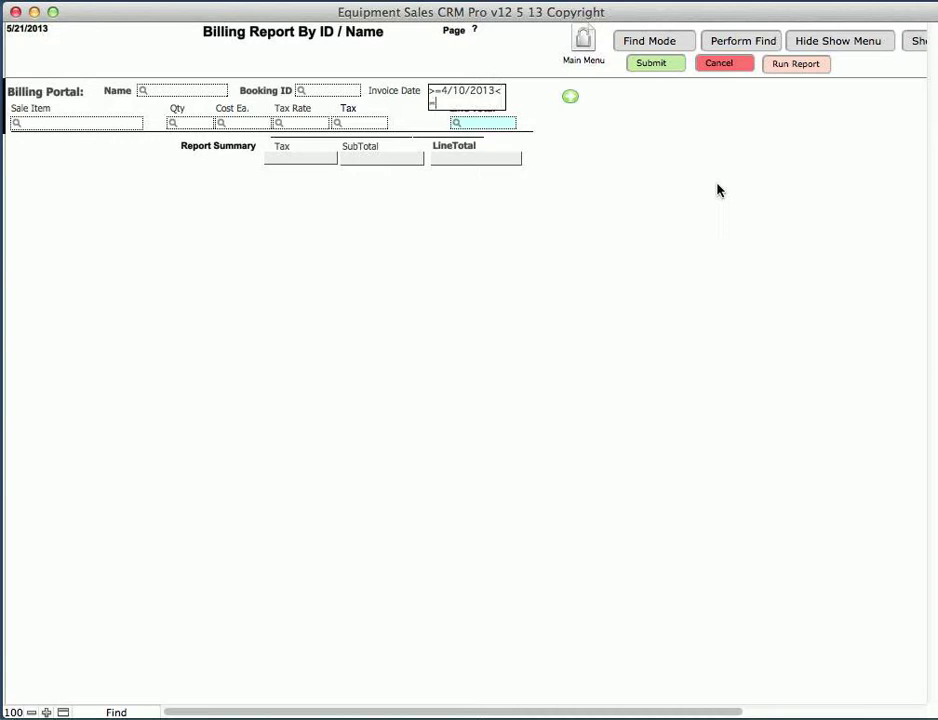
type("4")
type("/")
type("26")
type("/2013")
- Add the customer name and booking ID 2 to the find request and perform the find
left_click(208, 92)
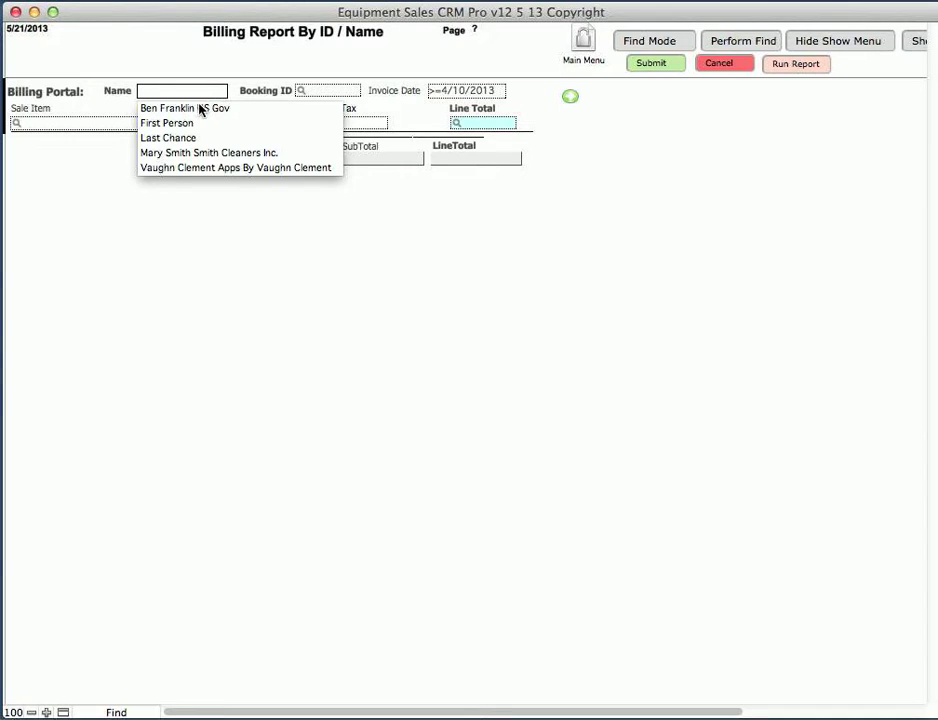
left_click(185, 108)
key("Tab")
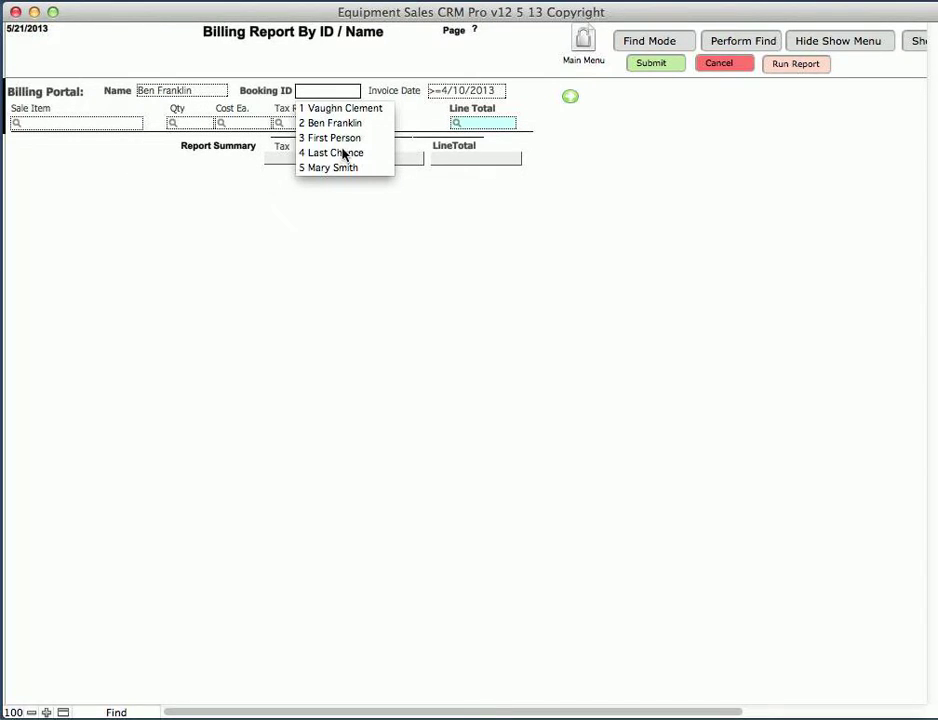
left_click(344, 122)
left_click(637, 146)
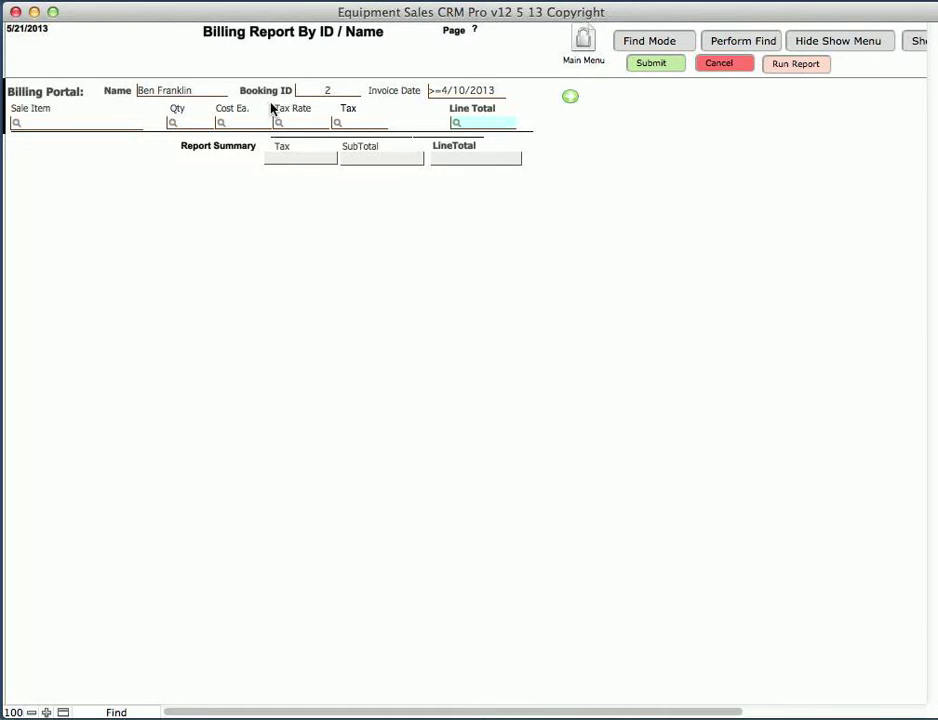
left_click(733, 47)
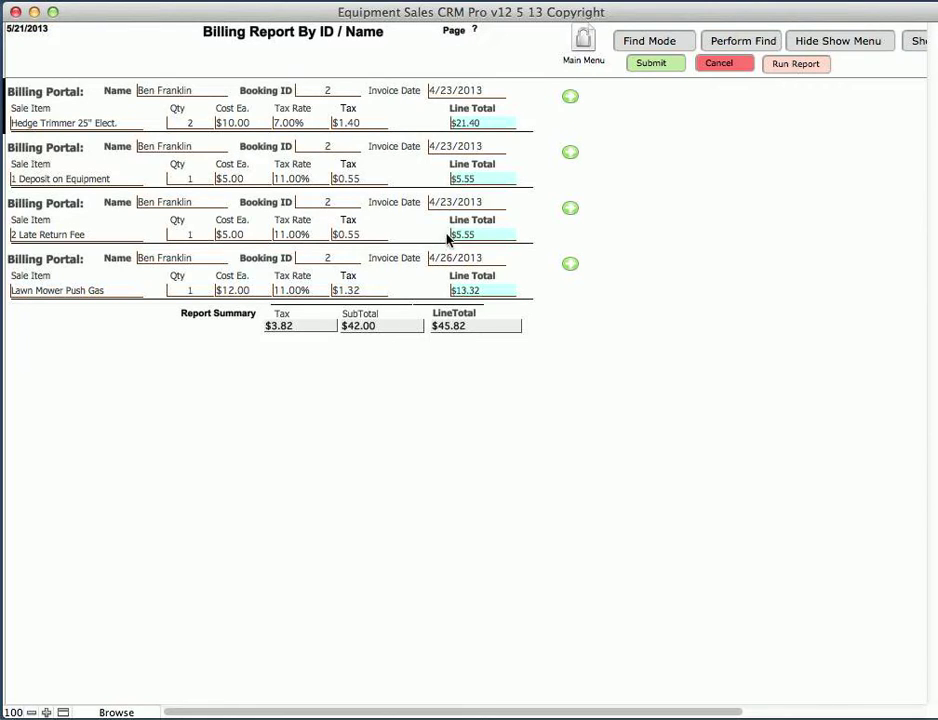
- Find the billing records with invoice date 4/26/2013
left_click(655, 42)
left_click(452, 92)
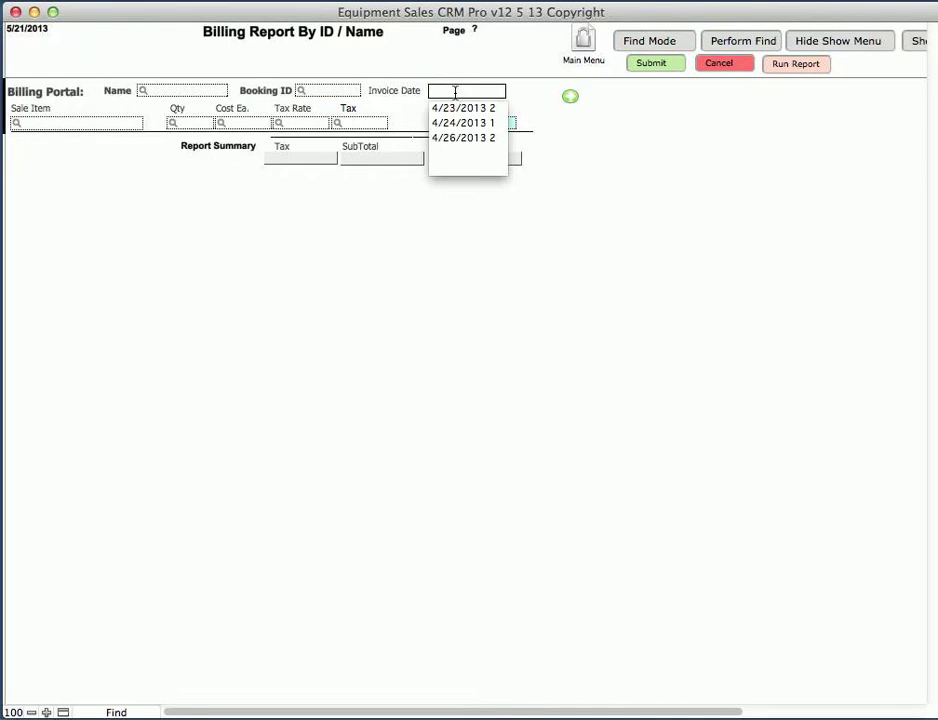
left_click(472, 138)
key("Tab")
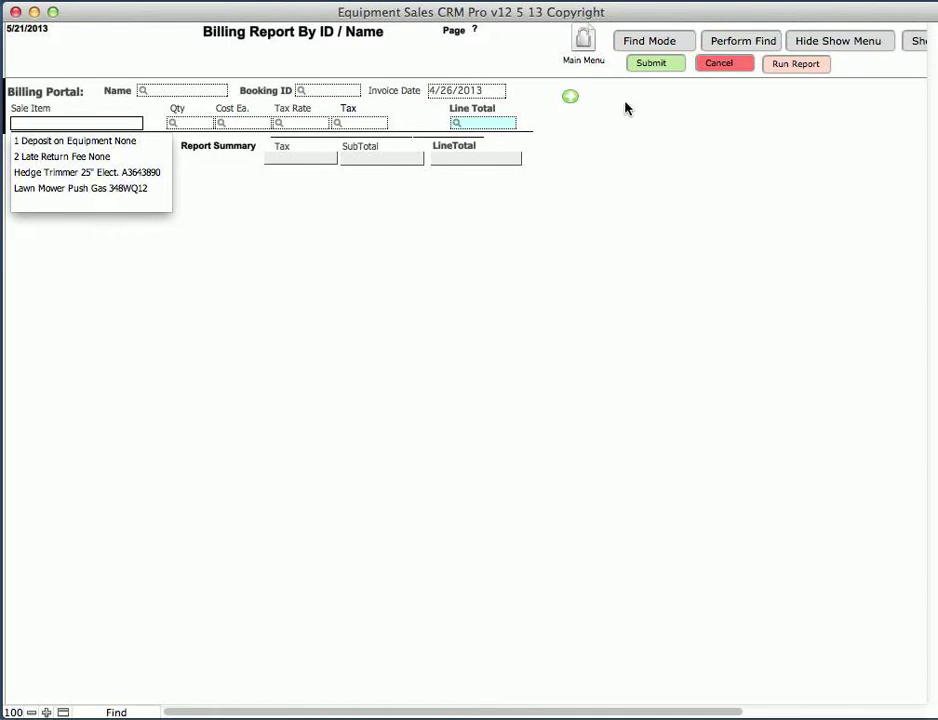
left_click(730, 45)
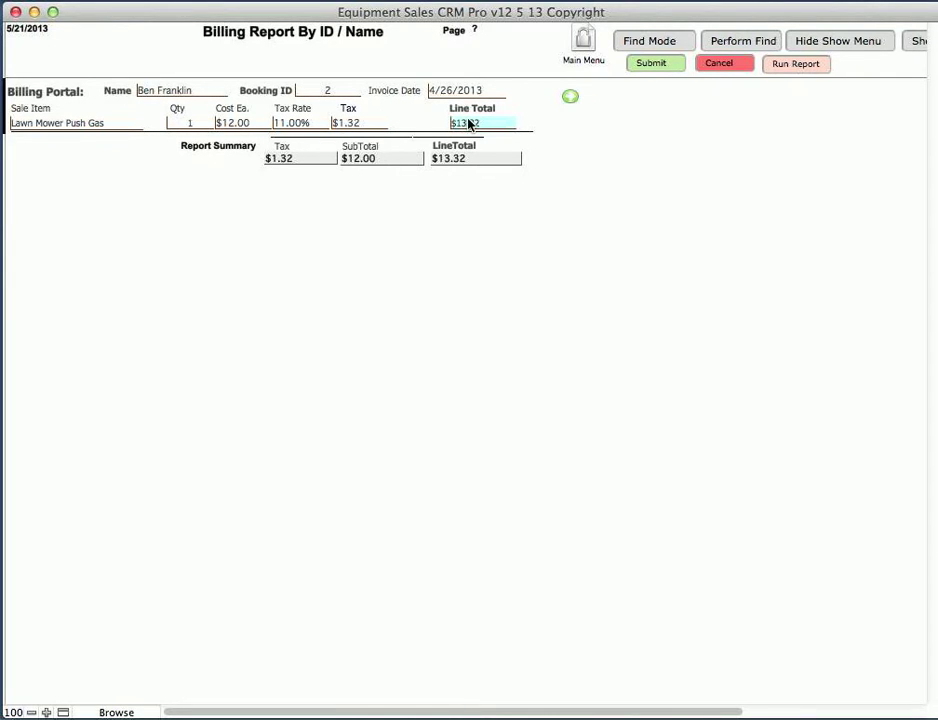
- Try to find the billing records for the sale item Hedge Trimmer 25" Elect., and return to the request for modification
left_click(672, 50)
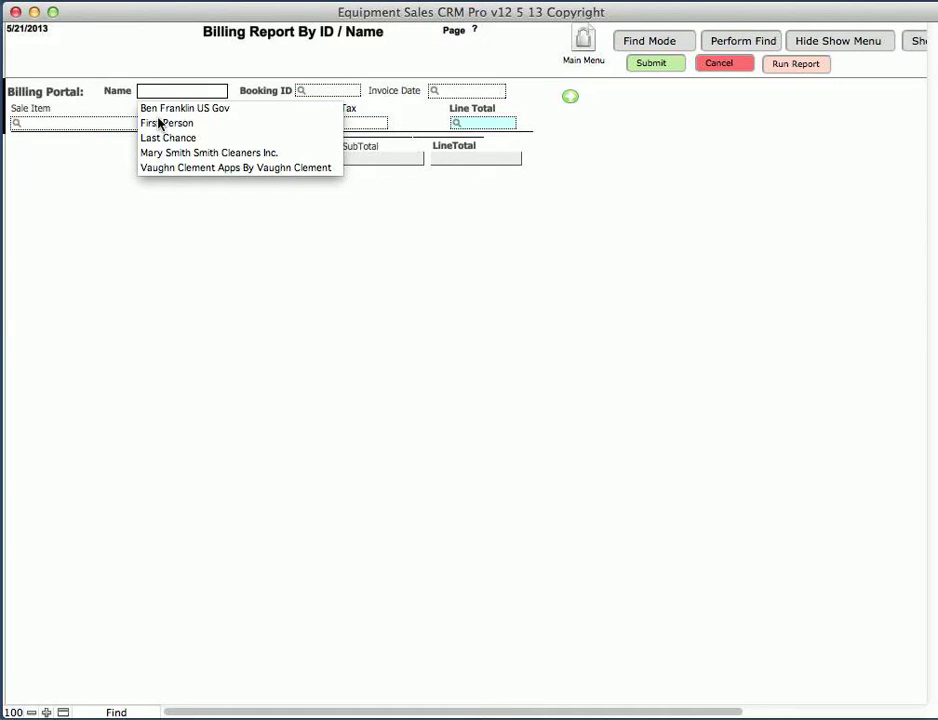
left_click(82, 124)
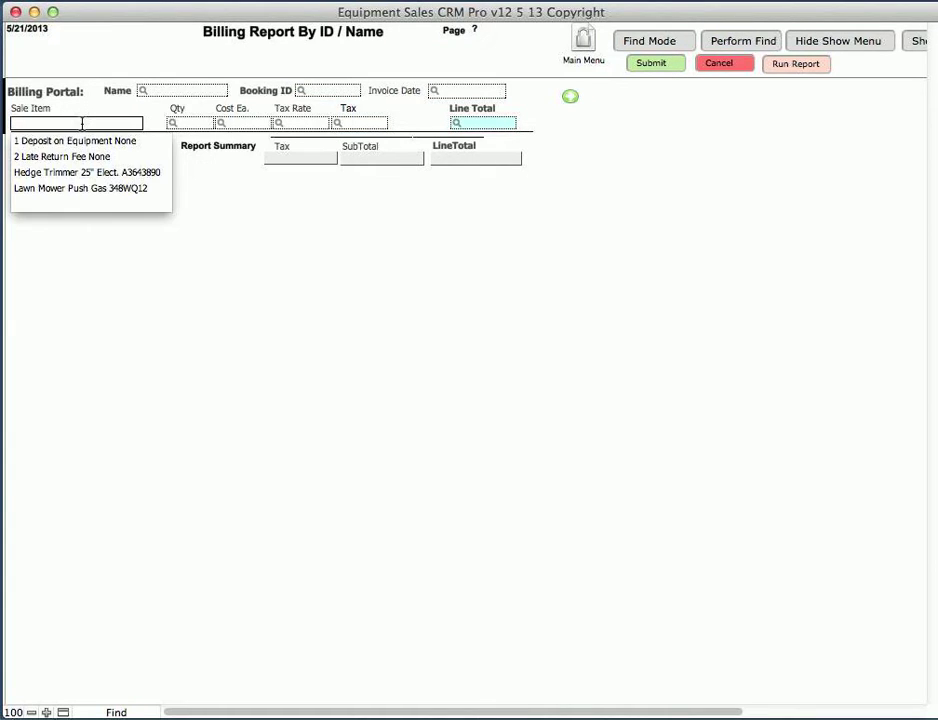
left_click(55, 175)
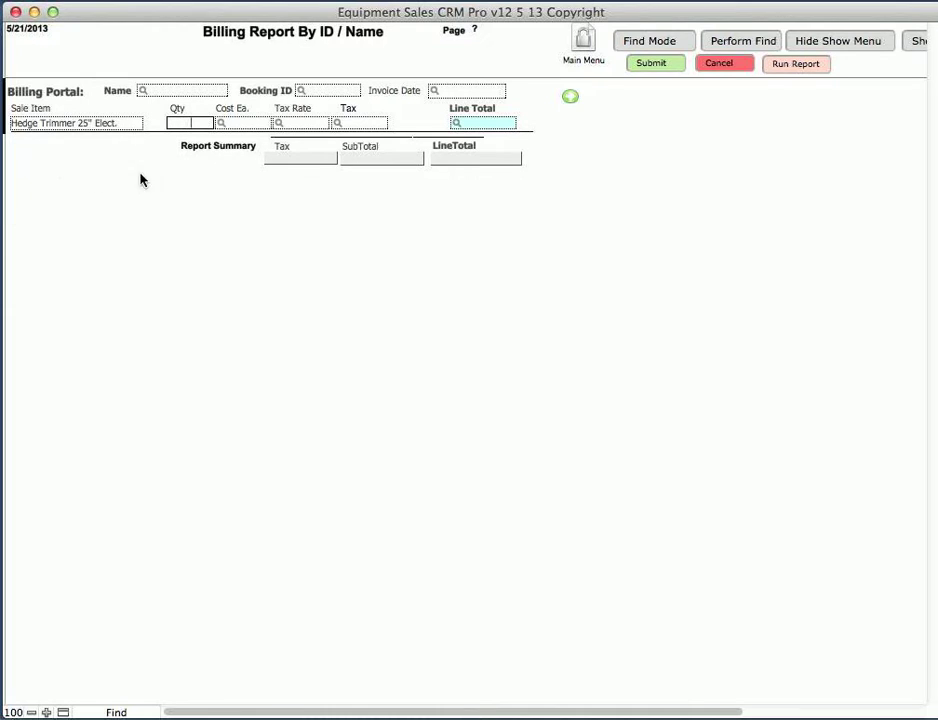
left_click(724, 44)
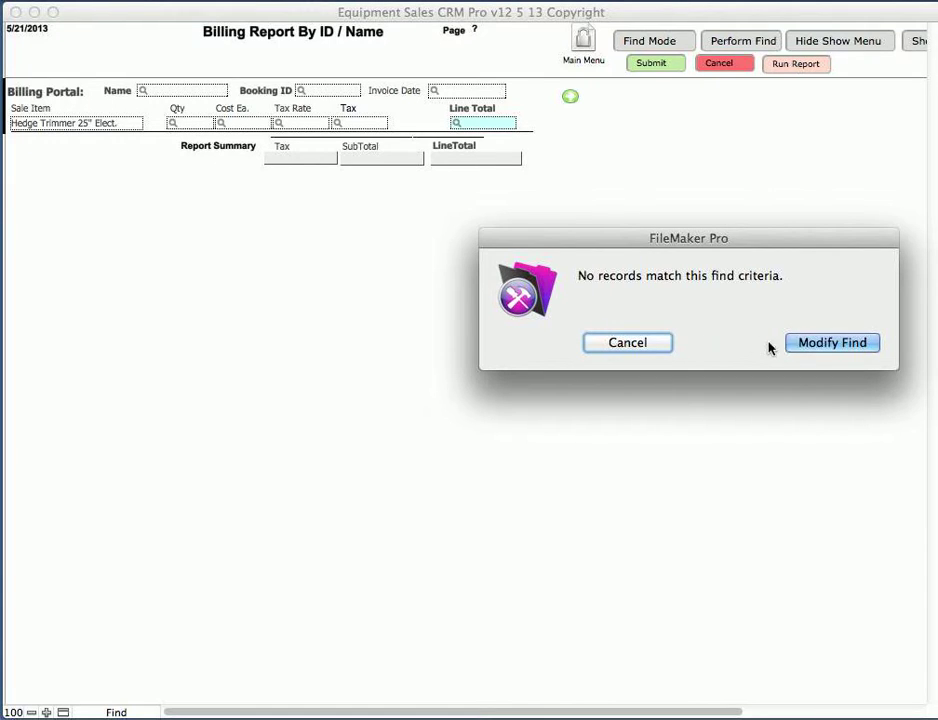
left_click(818, 345)
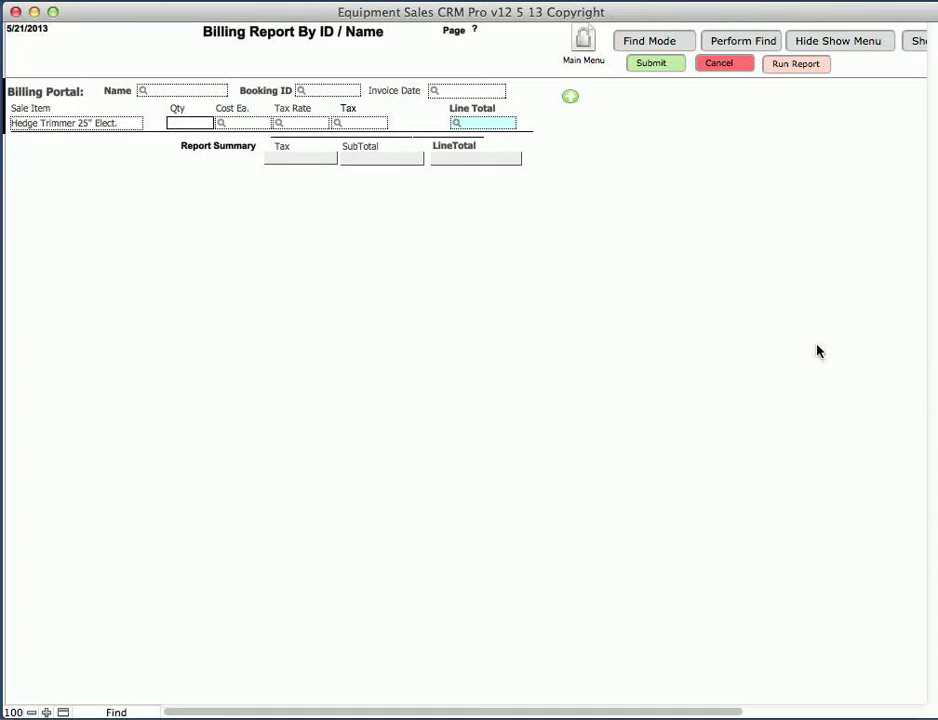
- Change the sale item criterion to Lawn Mower Push Gas and perform the find
left_click(84, 125)
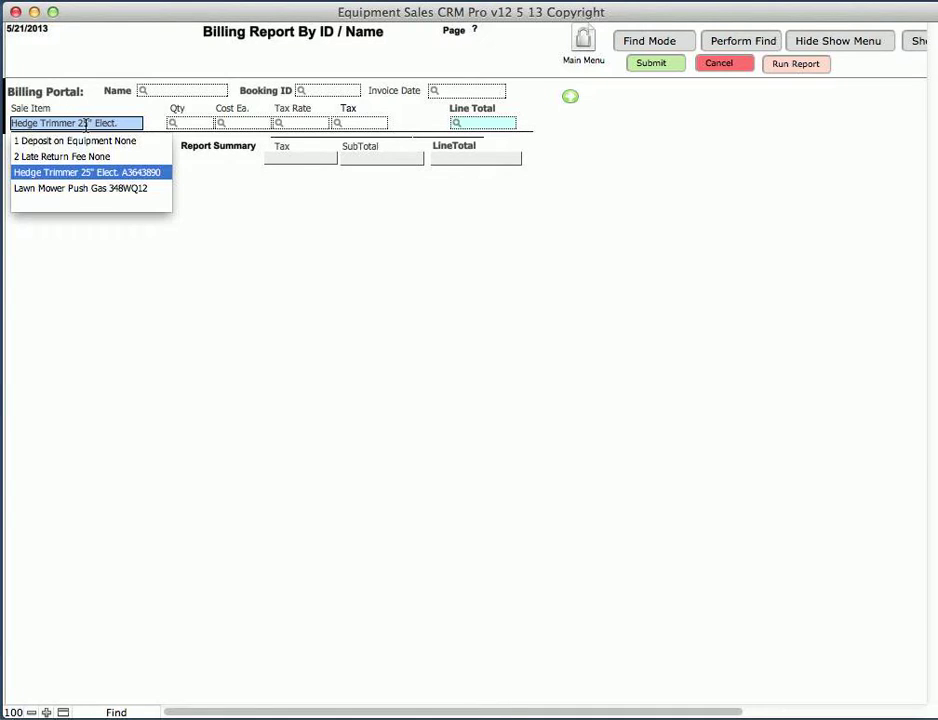
left_click(73, 189)
left_click(710, 45)
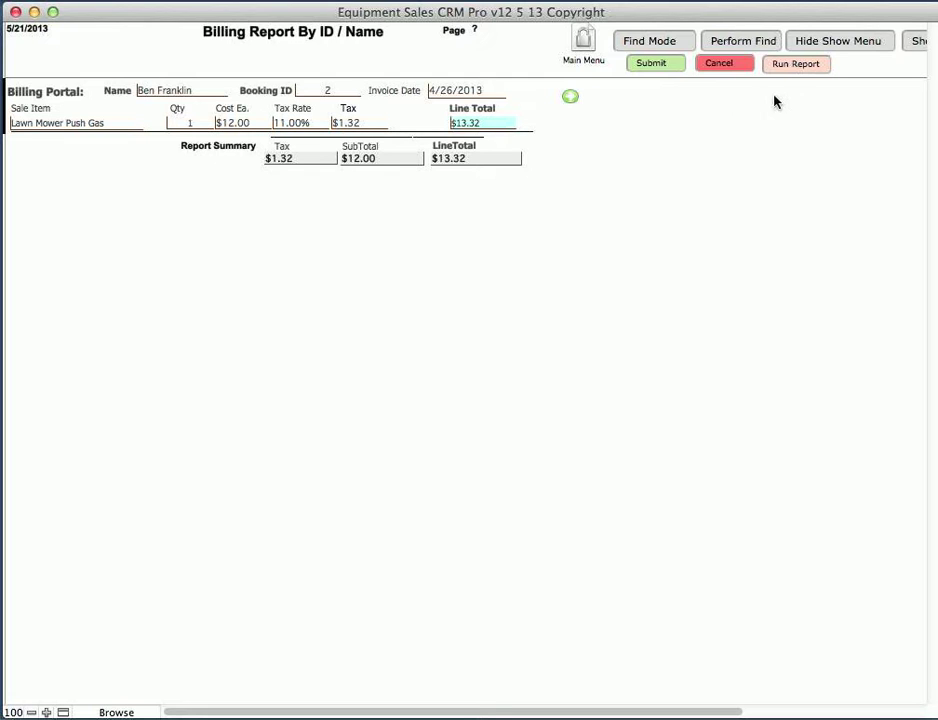
- Run the billing report on the found sale item, and run it again with all records shown
left_click(787, 68)
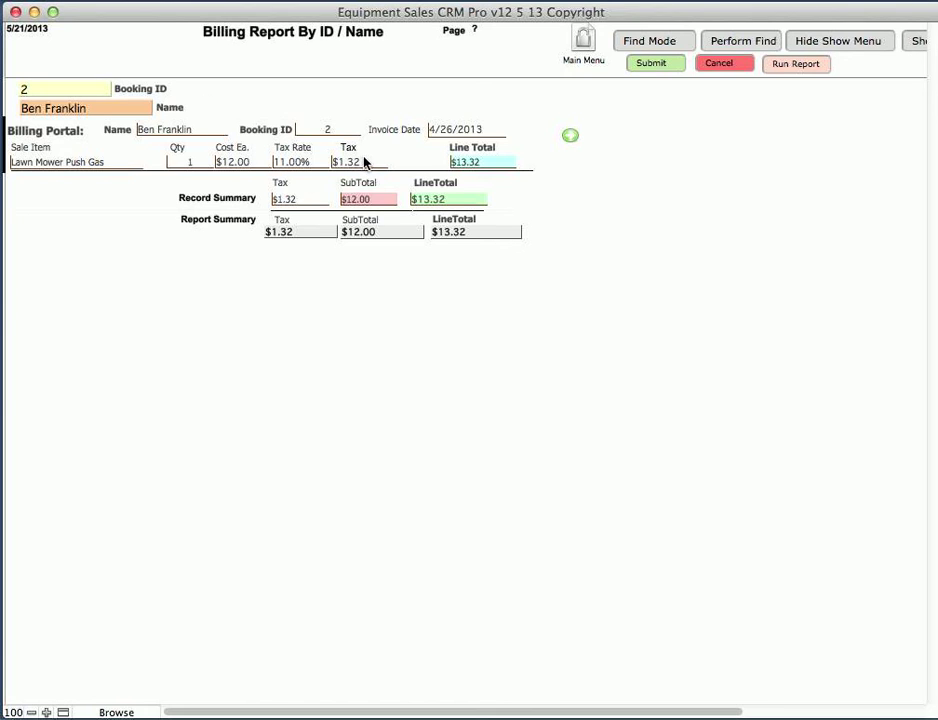
left_click(915, 43)
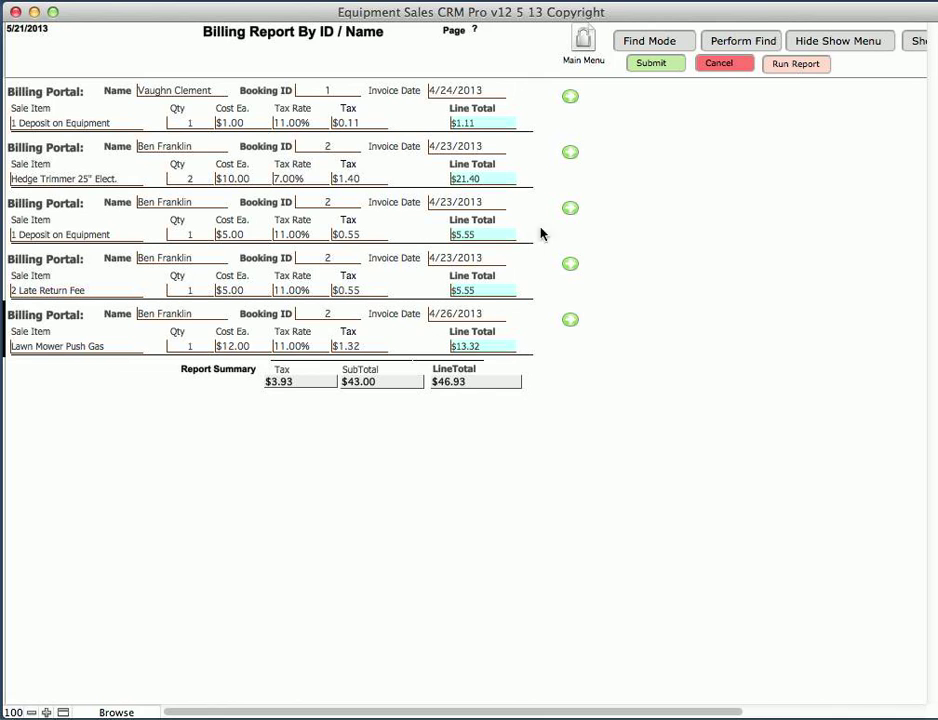
left_click(795, 66)
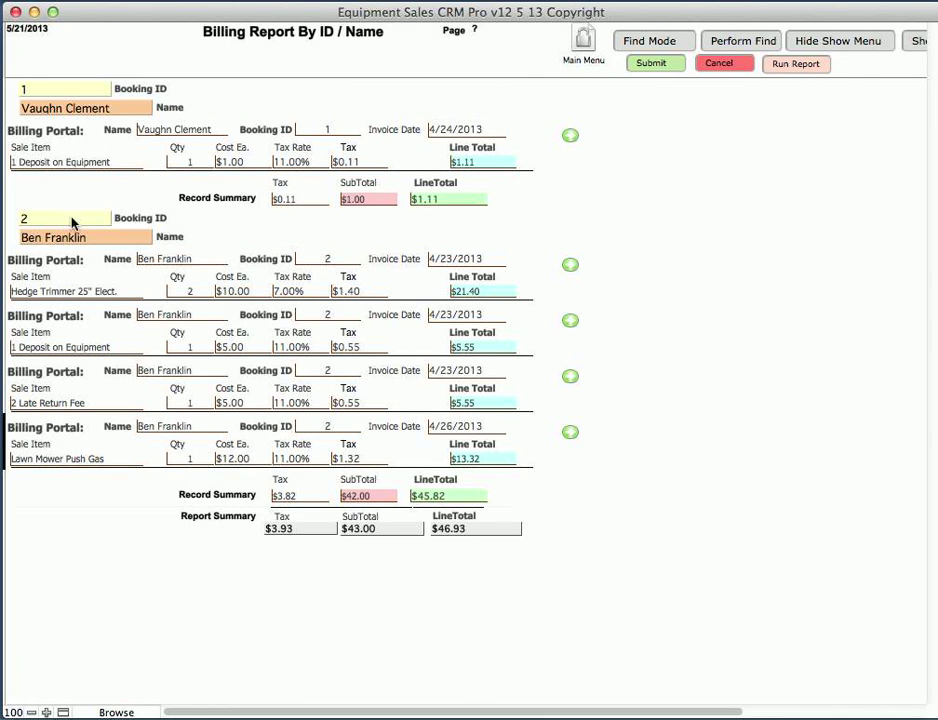